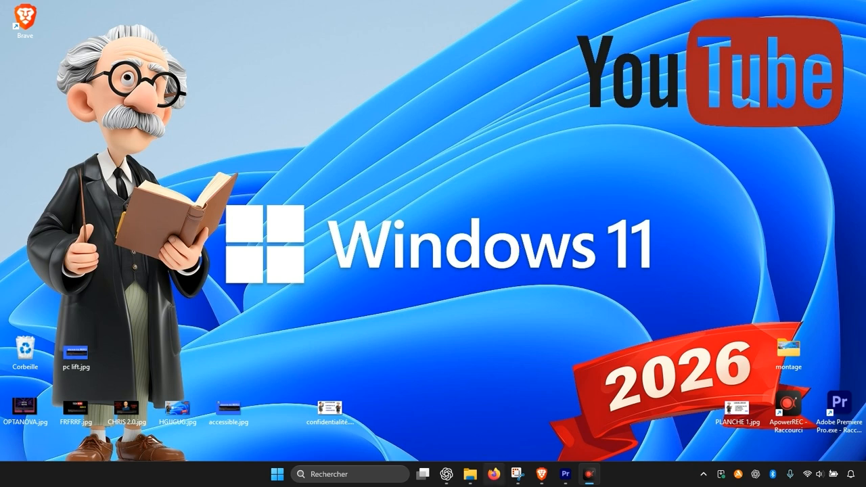
# Open Firefox, search the web for "shut up 10++" and open the official O&O ShutUp10++ page.
pyautogui.click(494, 474)
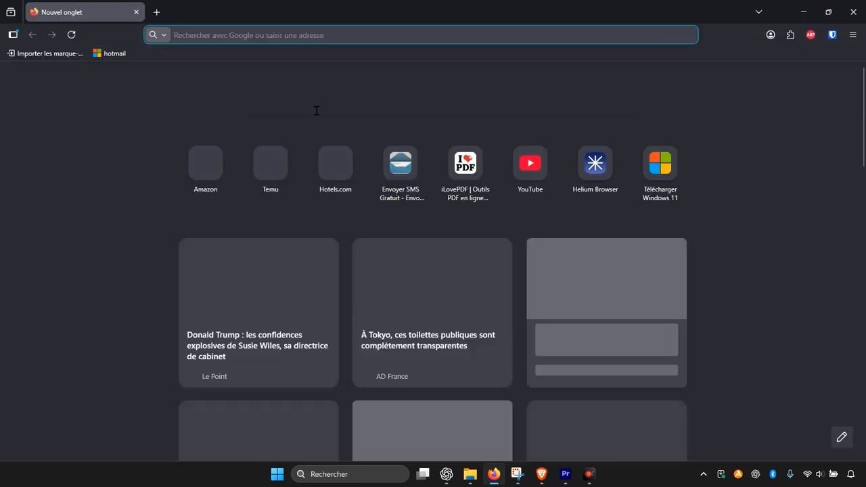
pyautogui.write('shu')
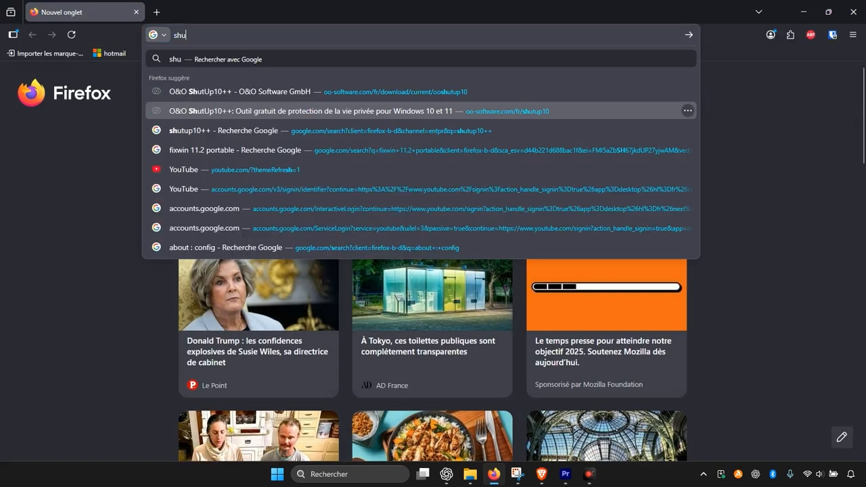
pyautogui.write('t up 10++')
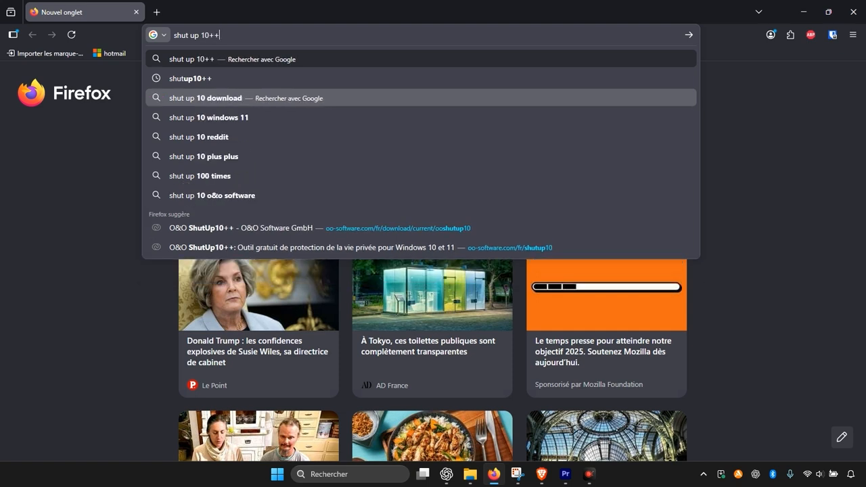
pyautogui.press('Return')
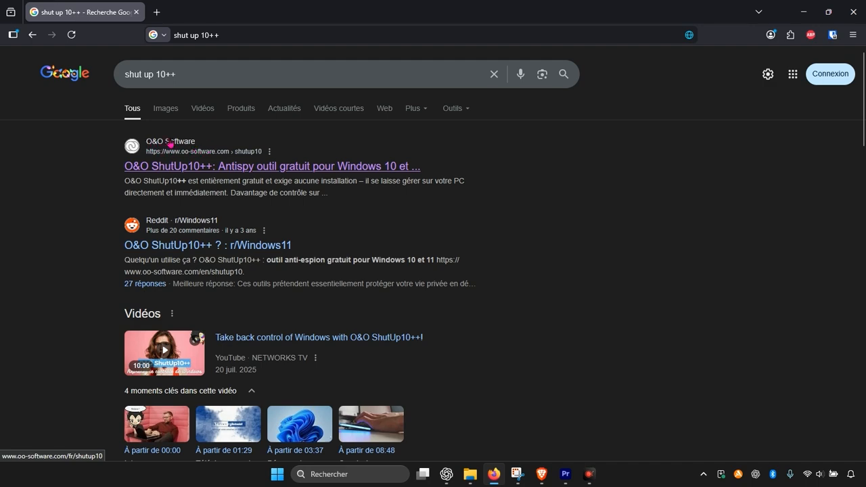
pyautogui.click(193, 169)
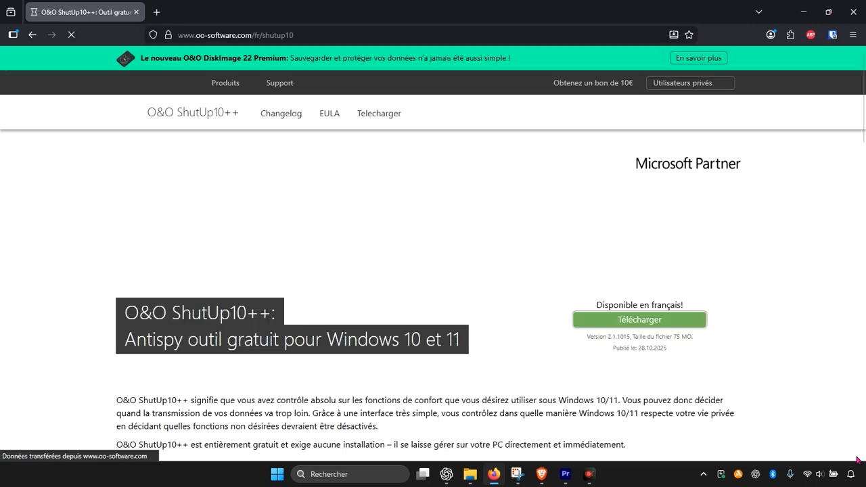
# Download the 64-bit version of O&O ShutUp10++ and close the browser.
pyautogui.scroll(-2, 306, 253)
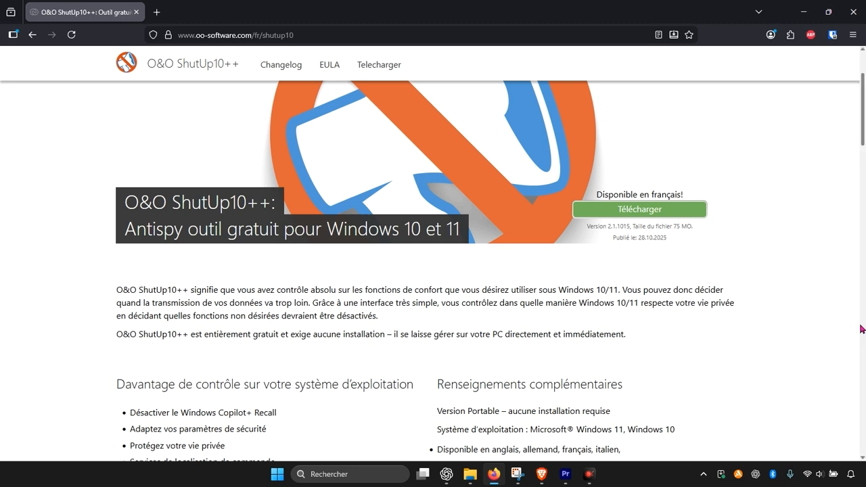
pyautogui.click(650, 214)
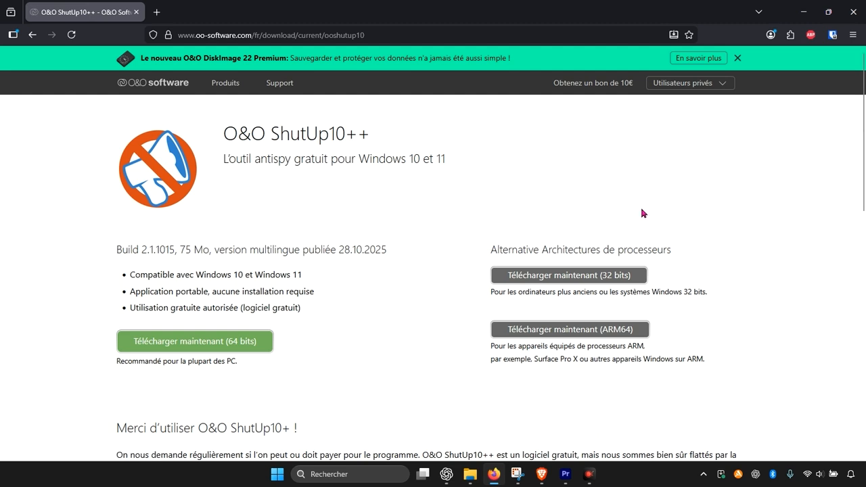
pyautogui.click(178, 346)
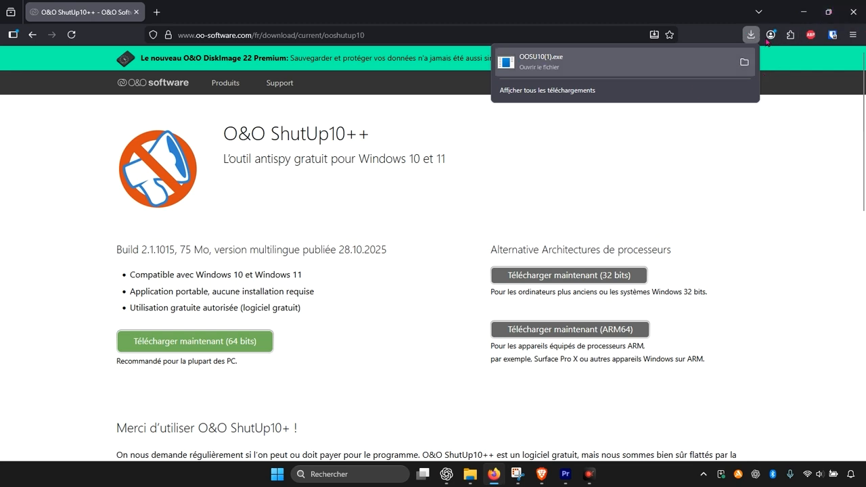
pyautogui.click(851, 14)
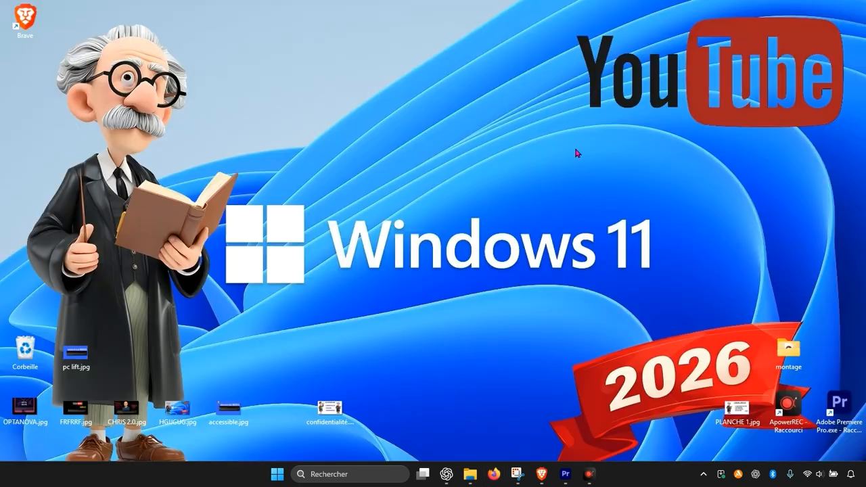
# Launch OOSU10.exe from the Téléchargements folder in File Explorer and maximize the program's window.
pyautogui.click(470, 473)
pyautogui.click(470, 474)
pyautogui.click(295, 409)
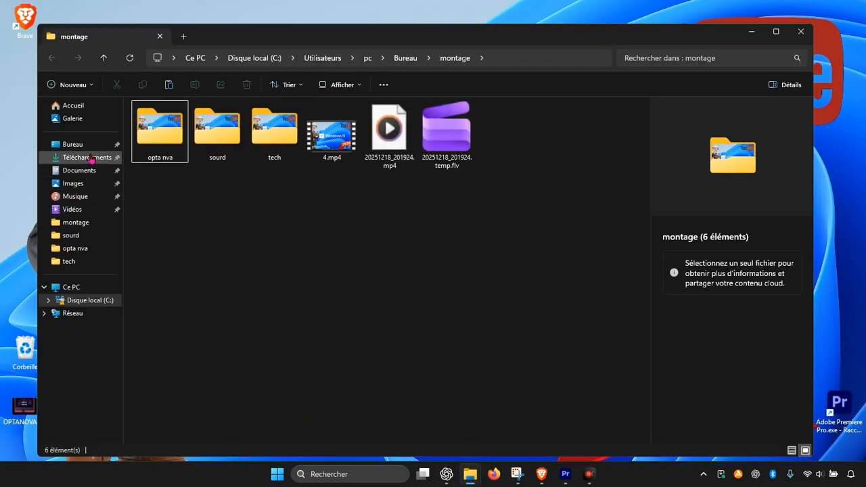
pyautogui.click(86, 157)
pyautogui.click(177, 146)
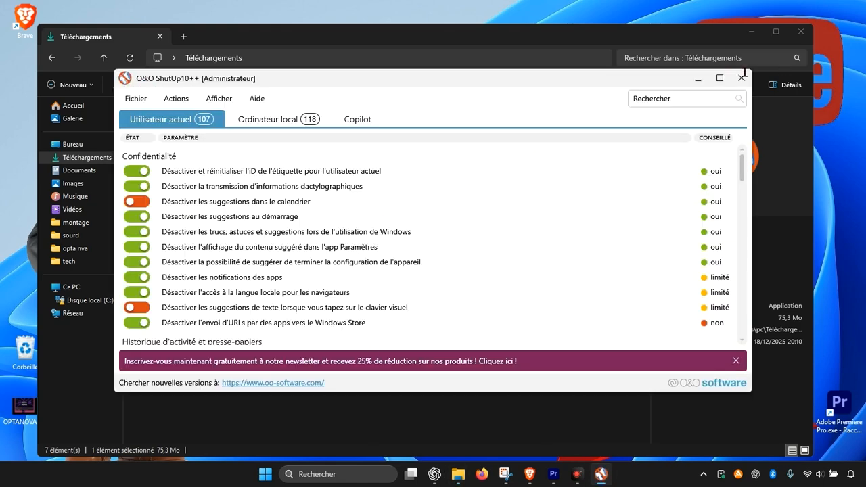
pyautogui.click(720, 78)
# Examine the current-user privacy settings, their on/off states and the recommendation given for each.
pyautogui.scroll(-3, 163, 202)
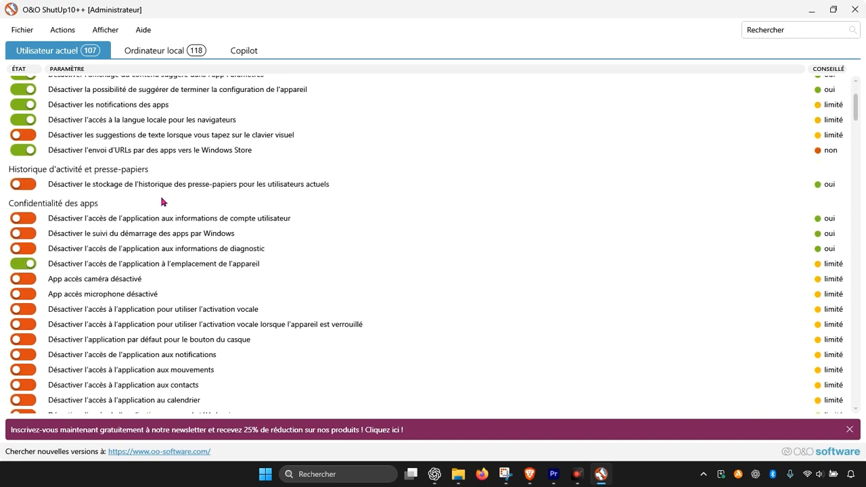
pyautogui.scroll(-12, 163, 201)
pyautogui.scroll(11, 162, 201)
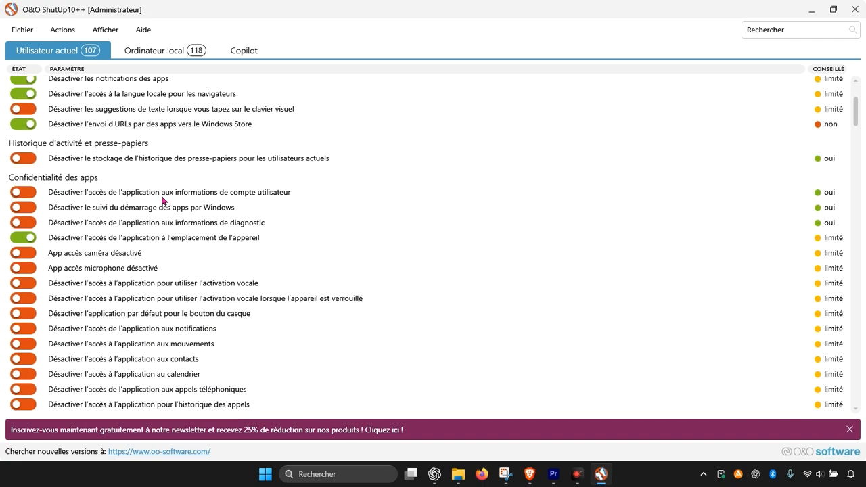
pyautogui.scroll(4, 162, 202)
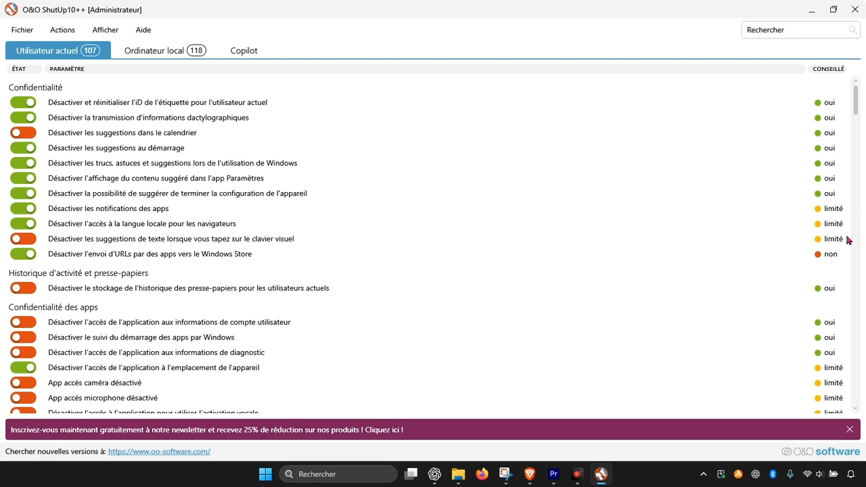
pyautogui.scroll(-2, 812, 294)
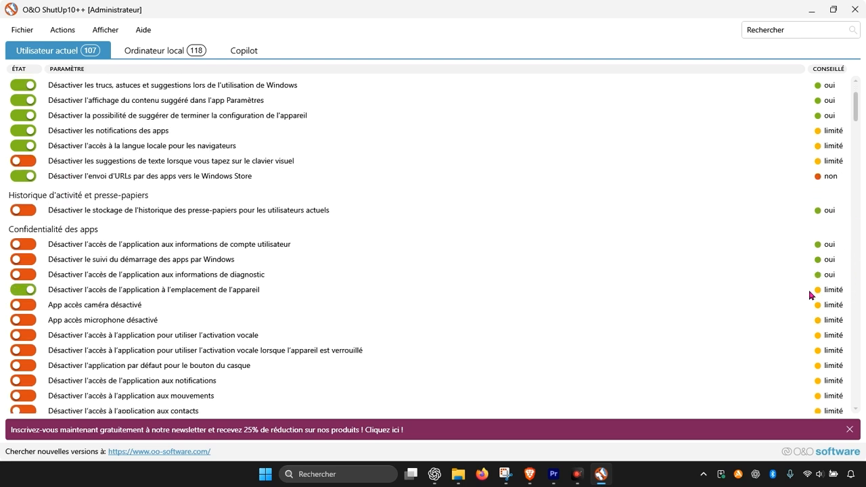
pyautogui.scroll(-10, 811, 295)
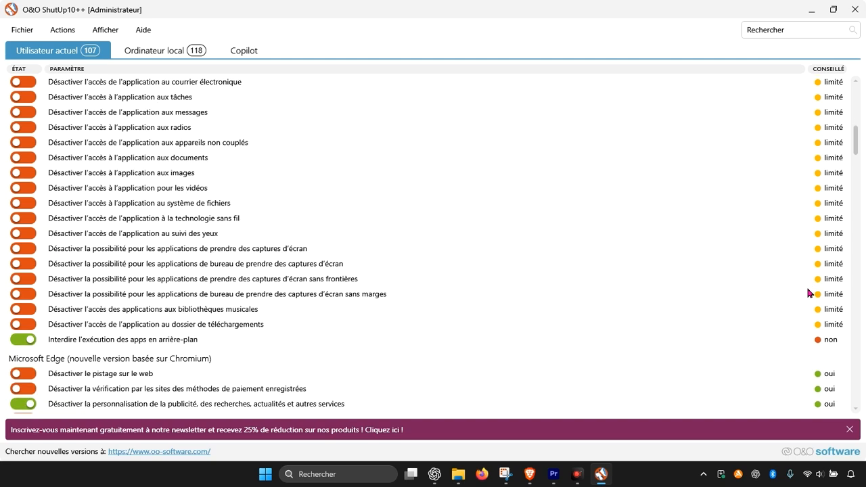
pyautogui.scroll(2, 98, 175)
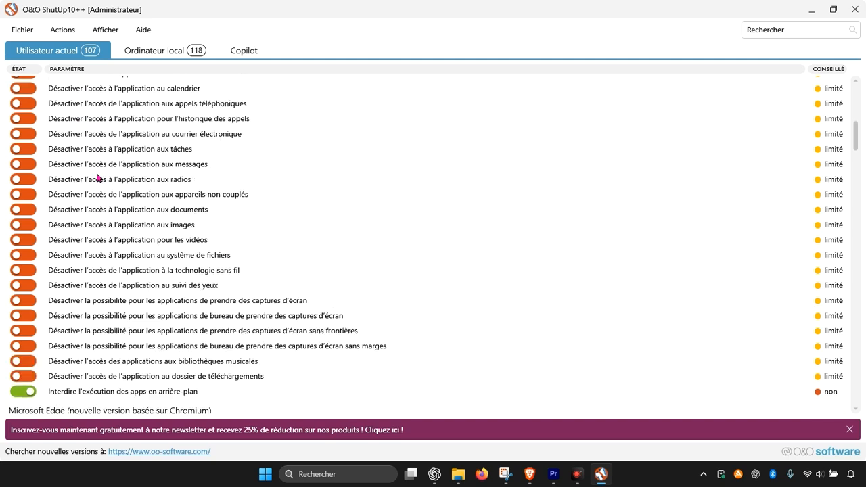
pyautogui.scroll(5, 99, 179)
pyautogui.scroll(-5, 96, 182)
pyautogui.scroll(-15, 123, 184)
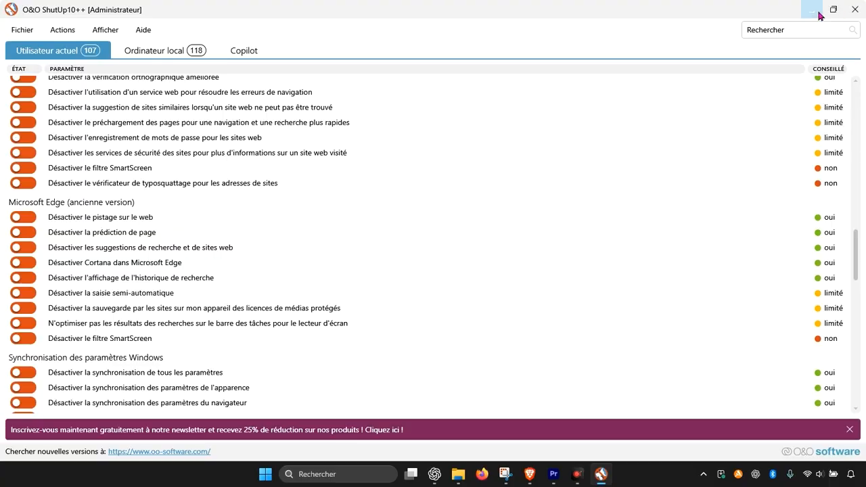
# Minimize the open windows, search Windows for "cre" and open "Créer un point de restauration".
pyautogui.click(815, 11)
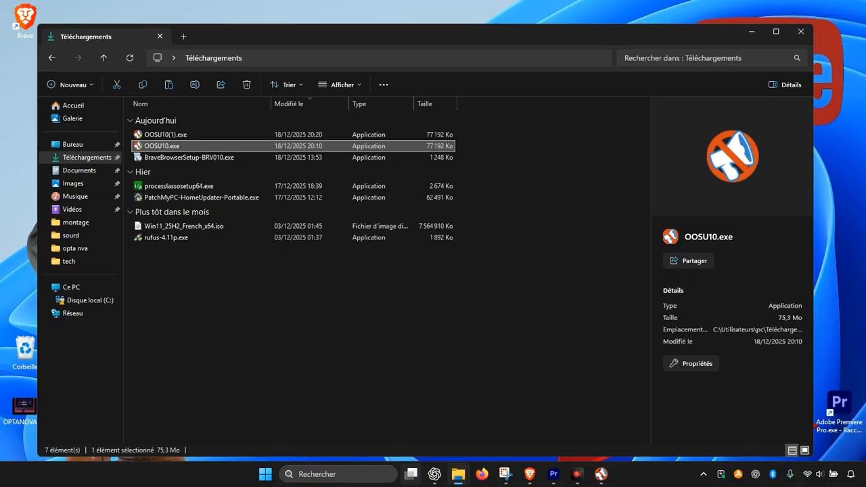
pyautogui.click(752, 33)
pyautogui.click(329, 472)
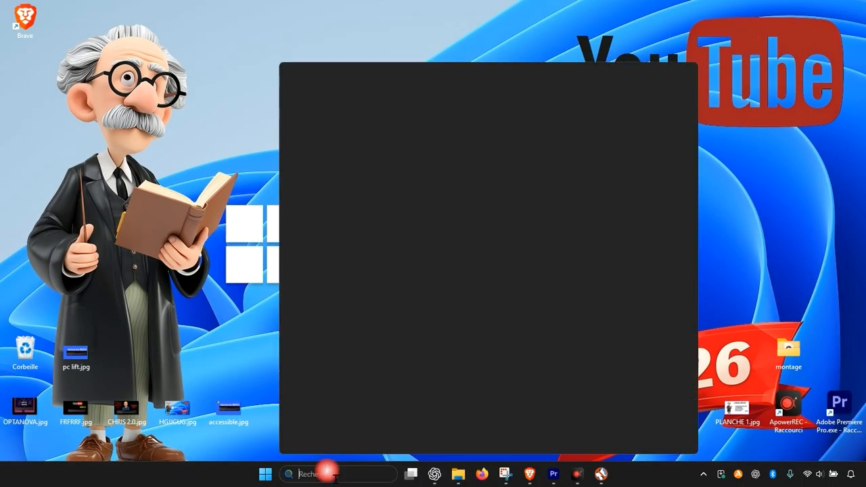
pyautogui.write('crre')
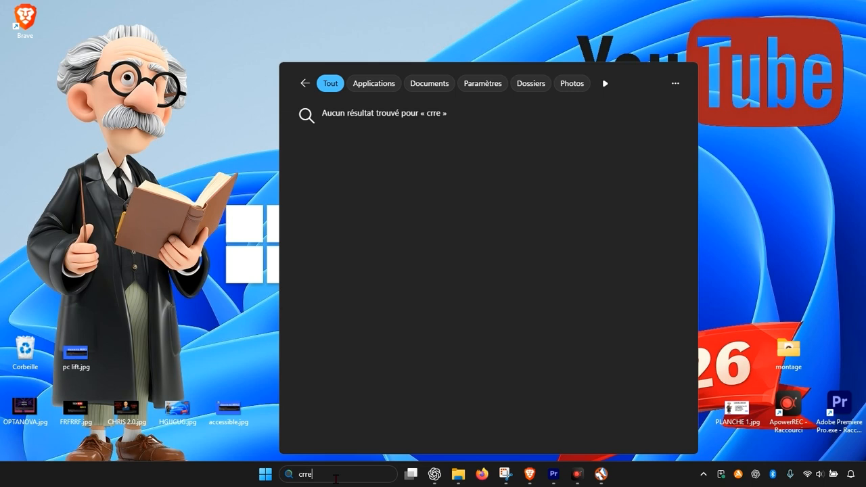
pyautogui.press('BackSpace')
pyautogui.press('BackSpace')
pyautogui.press('BackSpace')
pyautogui.press('BackSpace')
pyautogui.write('c')
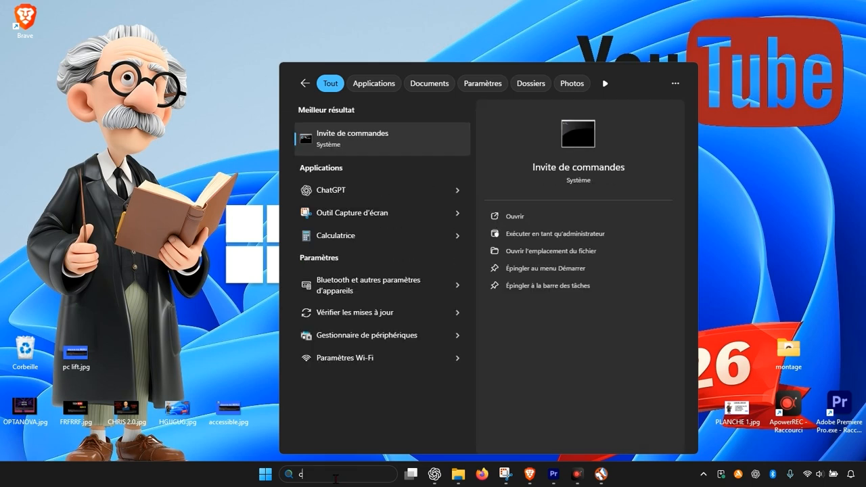
pyautogui.write('re')
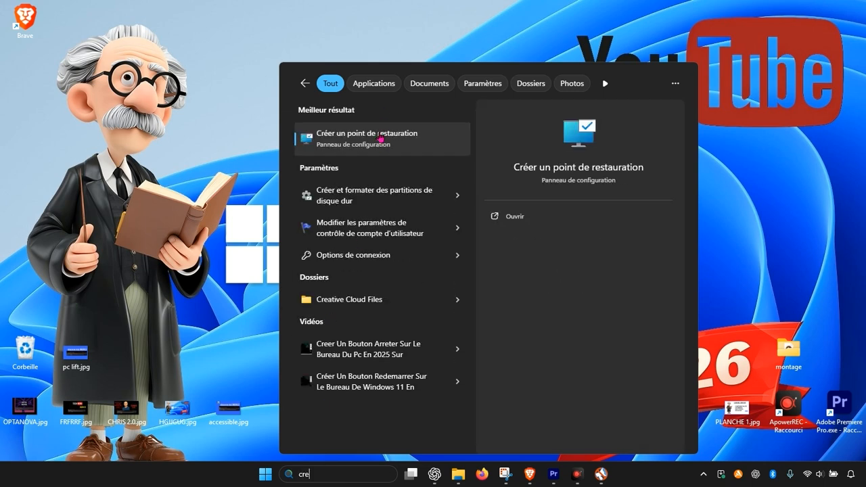
pyautogui.click(362, 142)
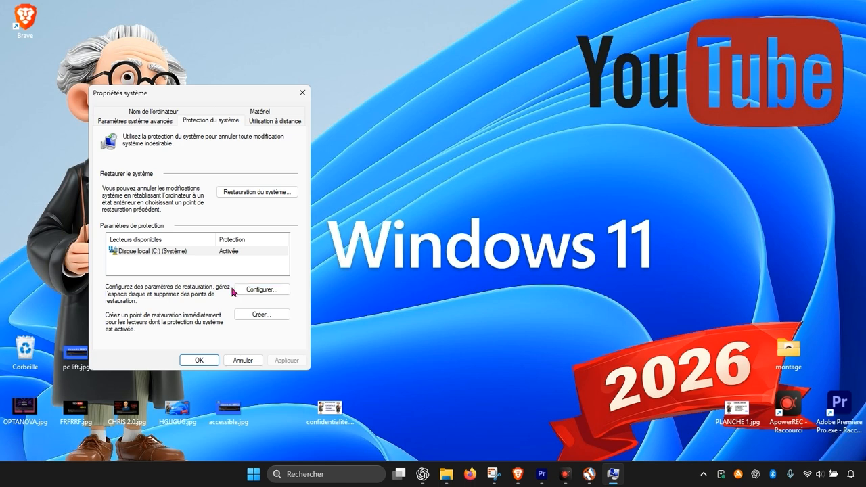
# Confirm system protection as activated for Disque local (C:), and create a restore point with a short description.
pyautogui.click(268, 291)
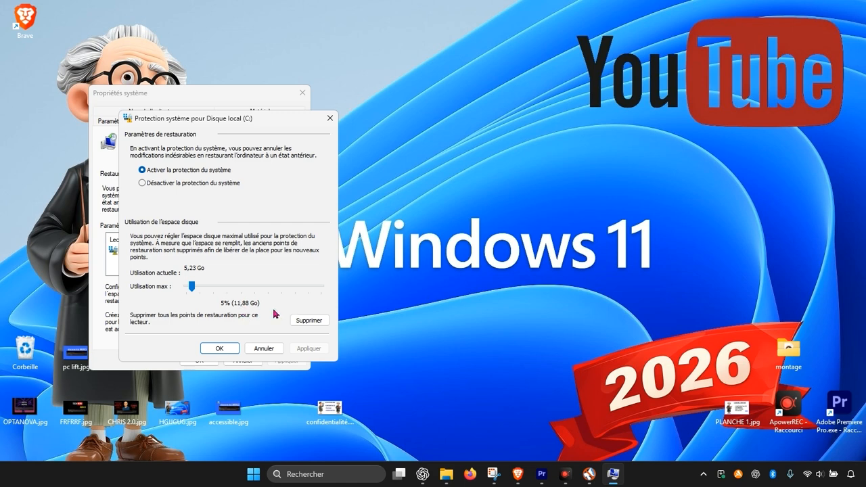
pyautogui.click(216, 349)
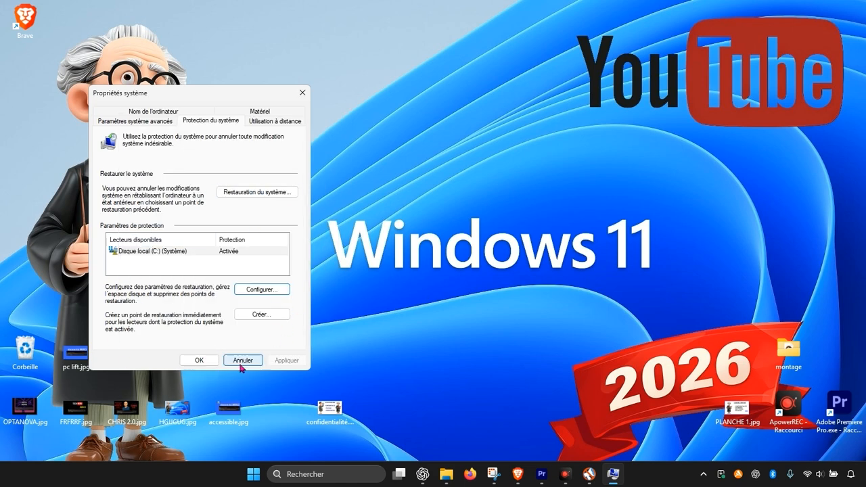
pyautogui.click(260, 315)
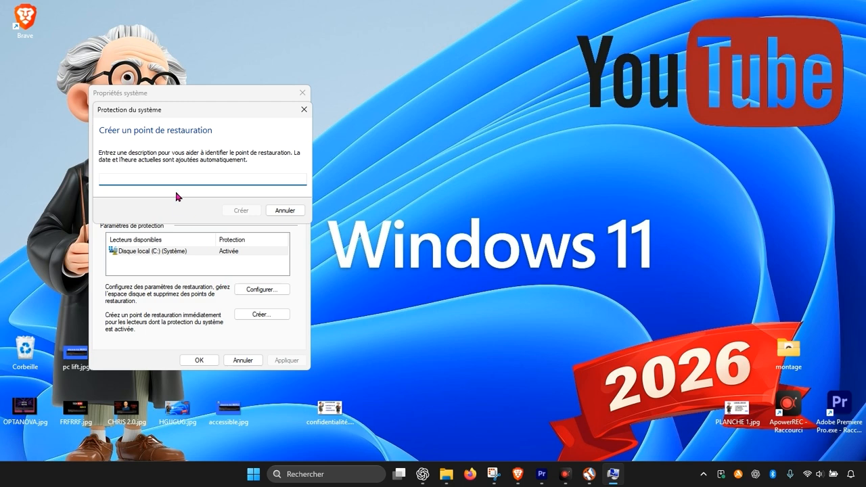
pyautogui.write('po')
pyautogui.press('BackSpace')
pyautogui.write('sh')
pyautogui.click(256, 211)
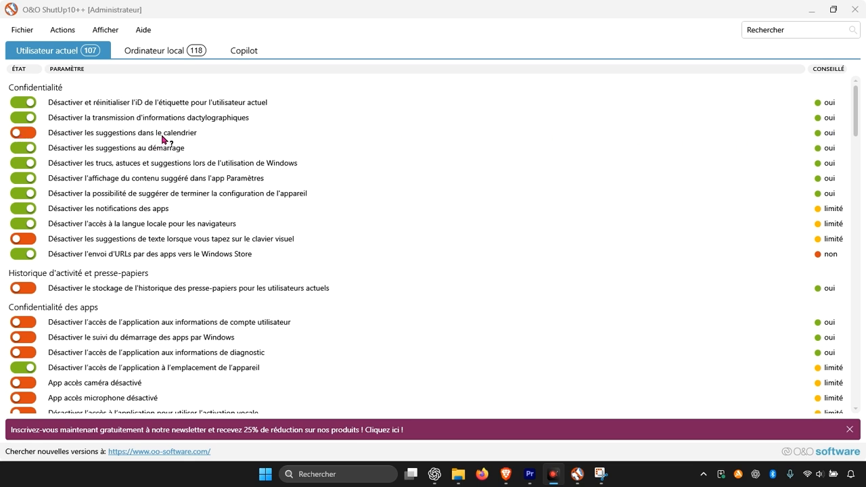
# Enable "Désactiver les suggestions dans le calendrier" in O&O ShutUp10++, declining the offered system restore point.
pyautogui.click(27, 133)
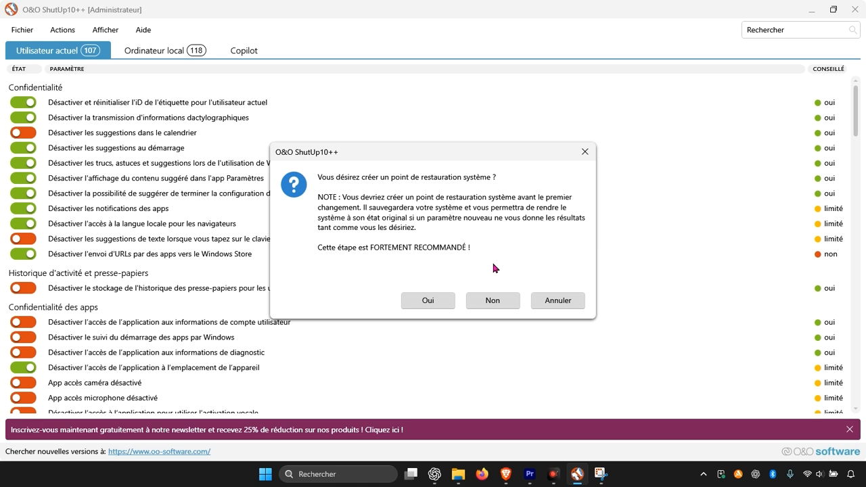
pyautogui.click(483, 305)
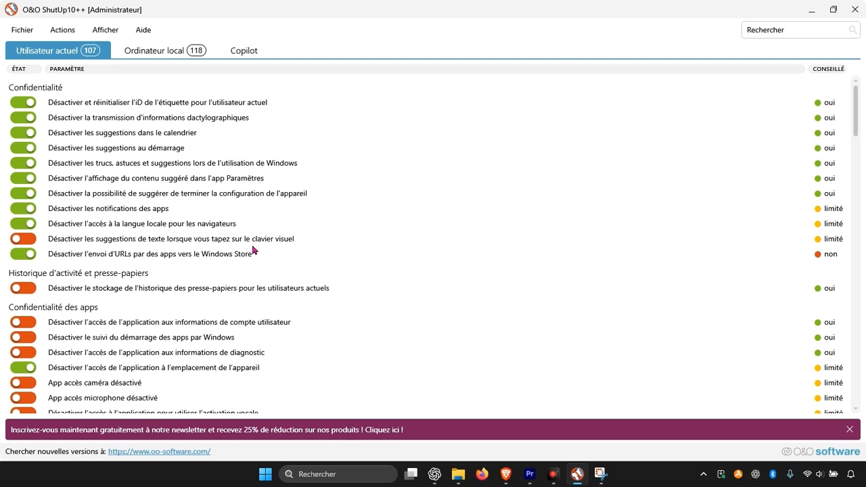
# Enable "Désactiver l'accès de l'application aux informations de compte utilisateur" under Confidentialité des apps.
pyautogui.scroll(-1, 326, 258)
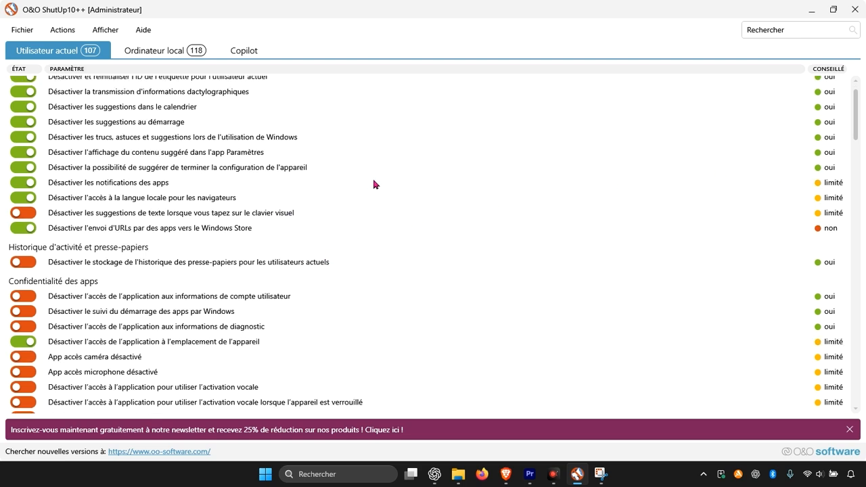
pyautogui.scroll(-2, 375, 184)
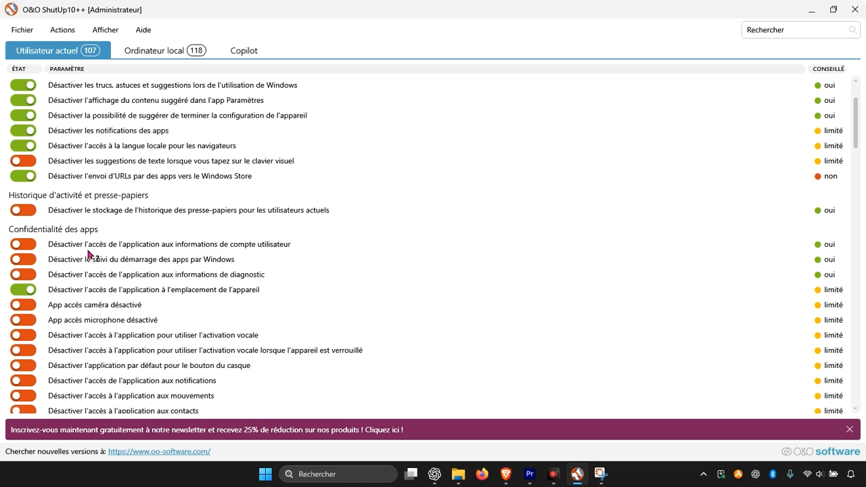
pyautogui.click(26, 244)
# Review the current user's remaining Confidentialité des apps options and the Microsoft Edge (nouvelle version basée sur Chromium) settings.
pyautogui.scroll(-5, 190, 248)
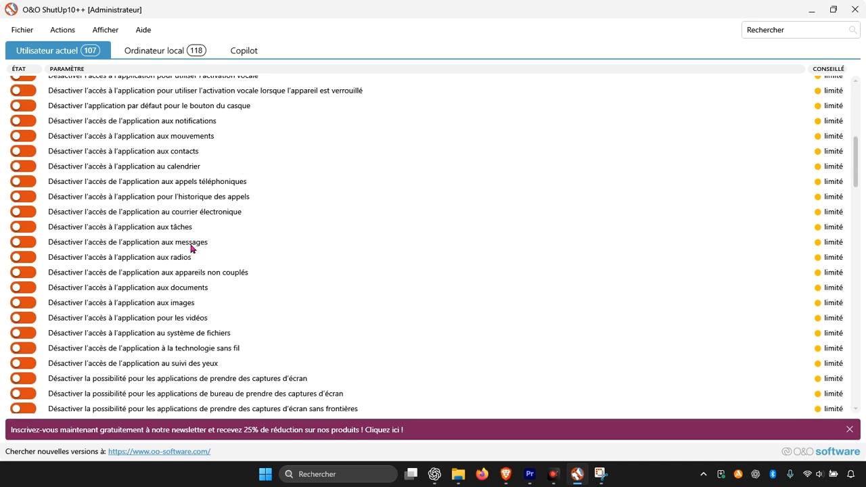
pyautogui.scroll(6, 192, 248)
pyautogui.scroll(-2, 259, 312)
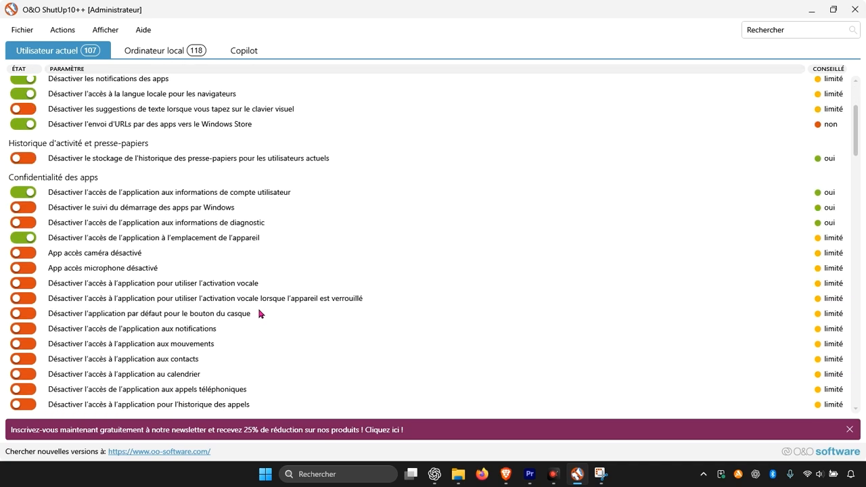
pyautogui.scroll(-8, 260, 312)
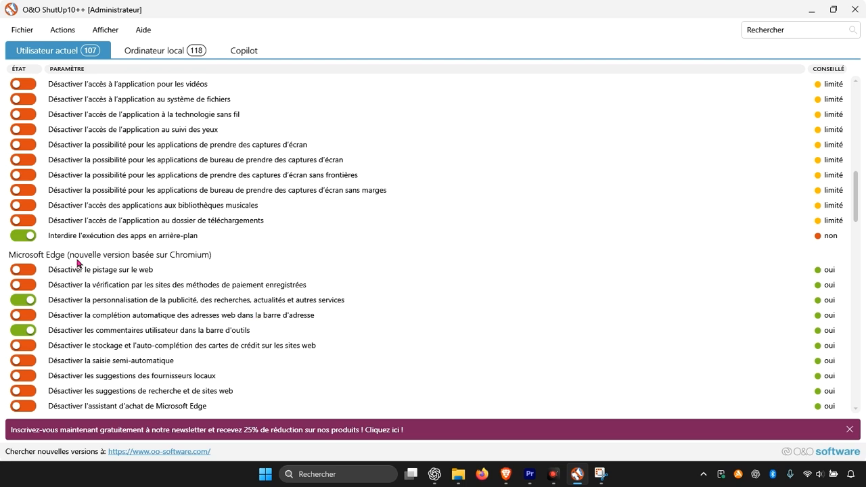
pyautogui.scroll(-1, 138, 263)
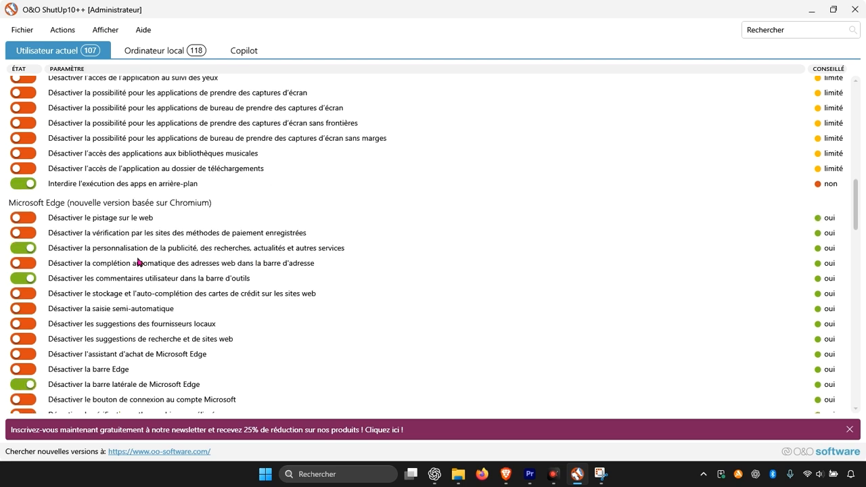
pyautogui.scroll(-5, 138, 262)
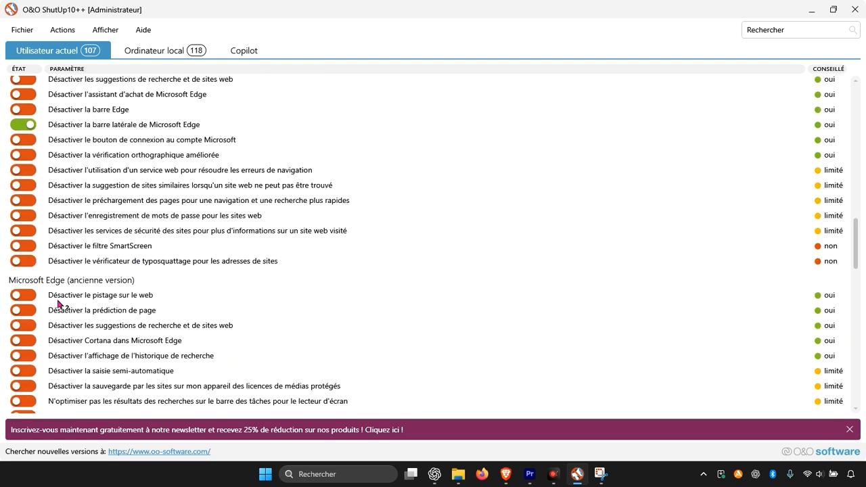
# Examine the remaining current-user settings from Synchronisation des paramètres Windows through Cortana, Windows AI and Écran de verrouillage to Divers.
pyautogui.scroll(-4, 89, 310)
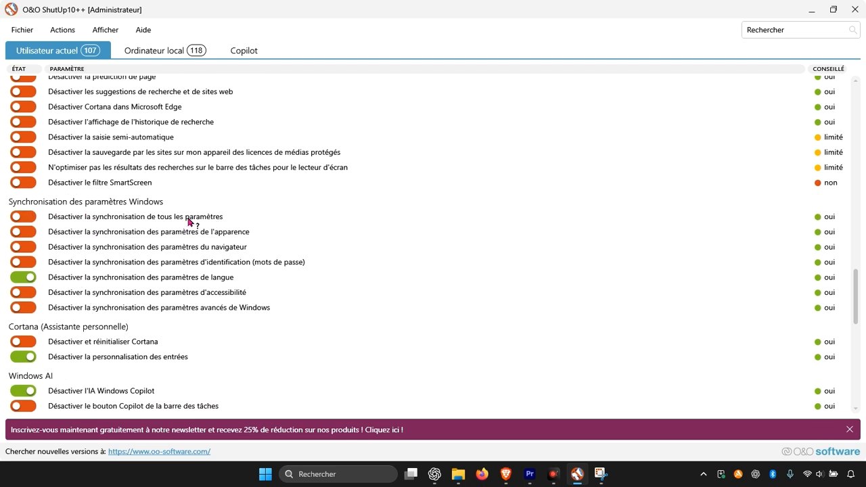
pyautogui.scroll(-1, 63, 278)
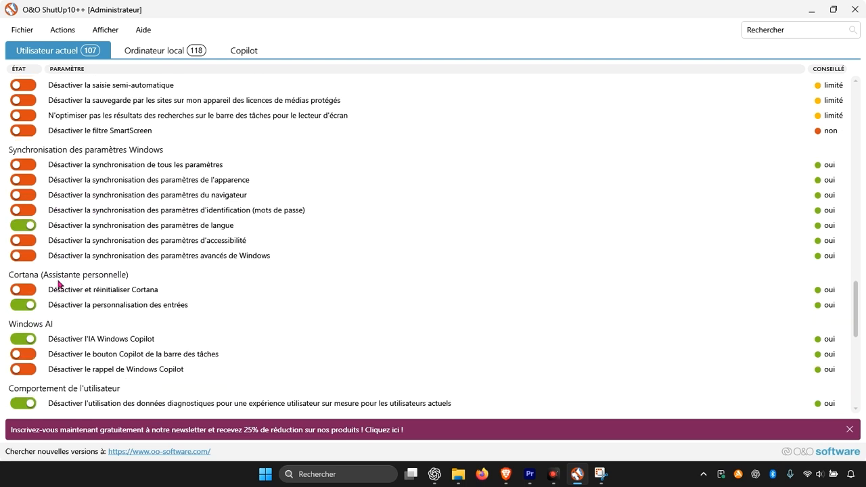
pyautogui.scroll(-1, 70, 324)
pyautogui.scroll(-1, 76, 314)
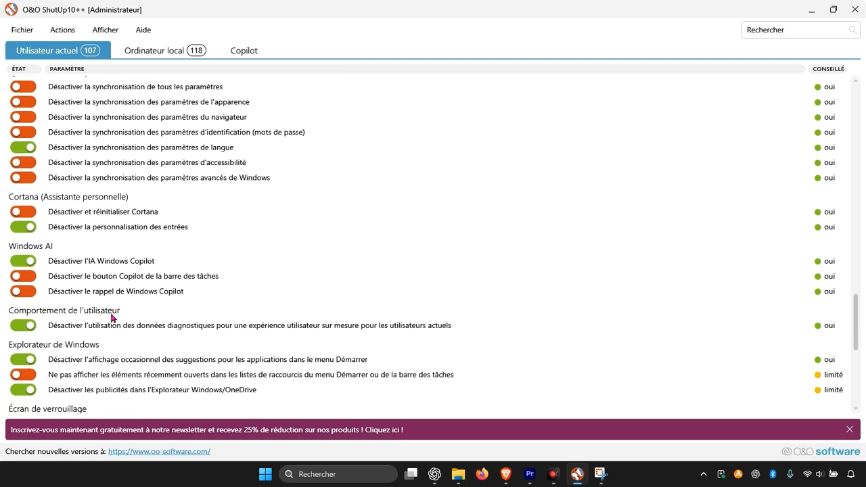
pyautogui.scroll(-1, 91, 274)
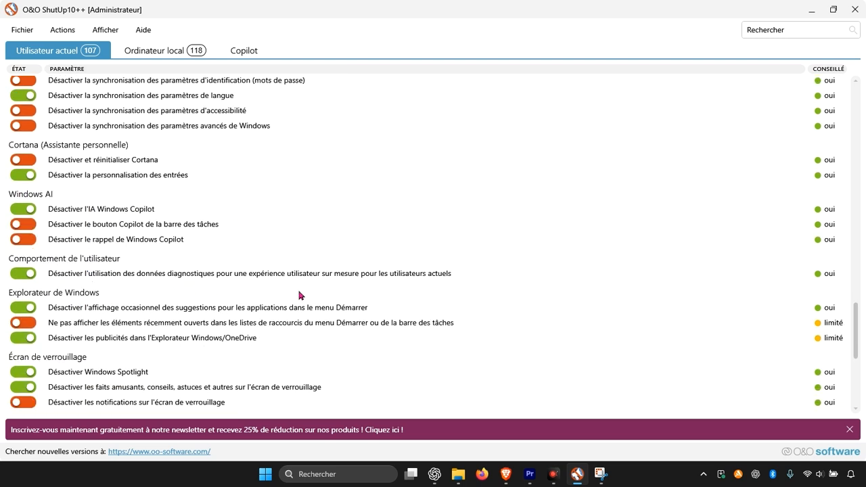
pyautogui.scroll(-1, 171, 260)
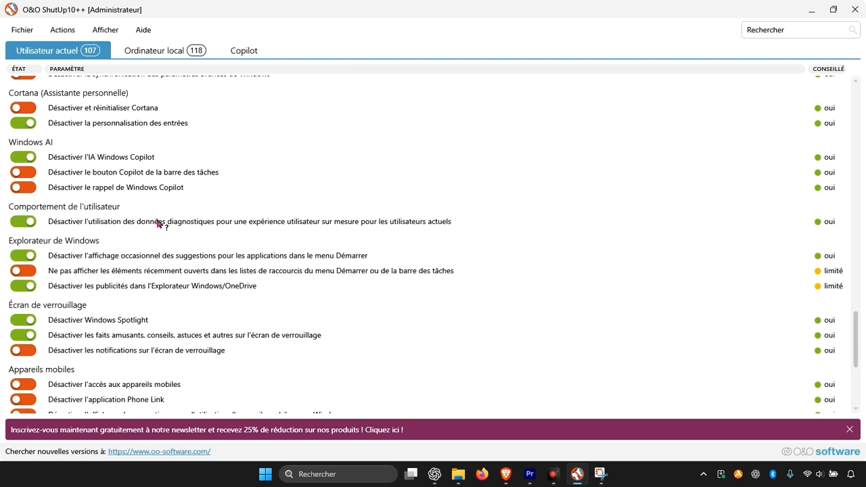
pyautogui.scroll(-1, 91, 277)
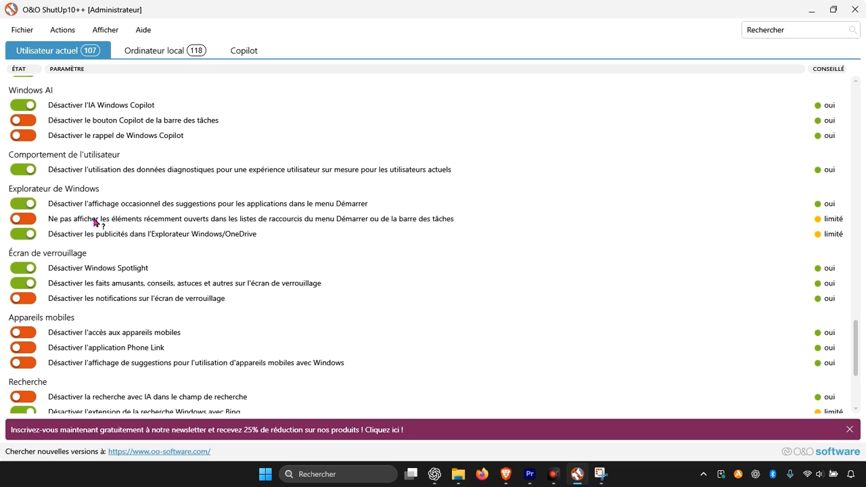
pyautogui.scroll(-1, 123, 277)
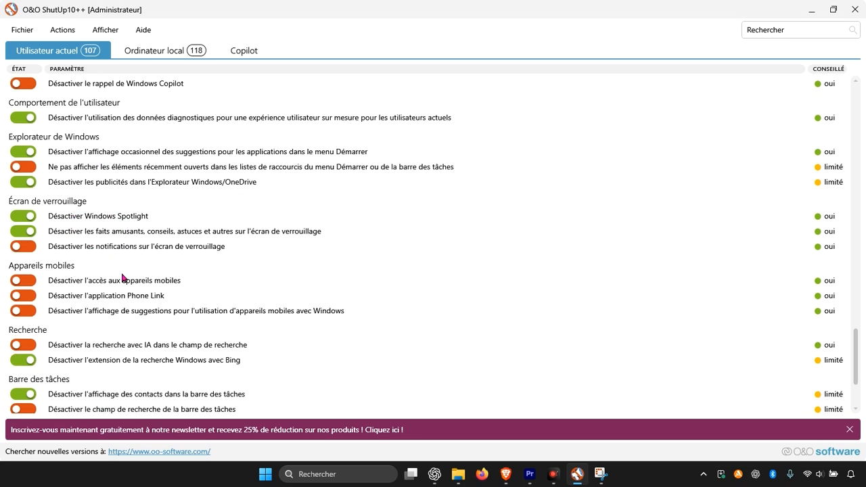
pyautogui.scroll(-2, 71, 274)
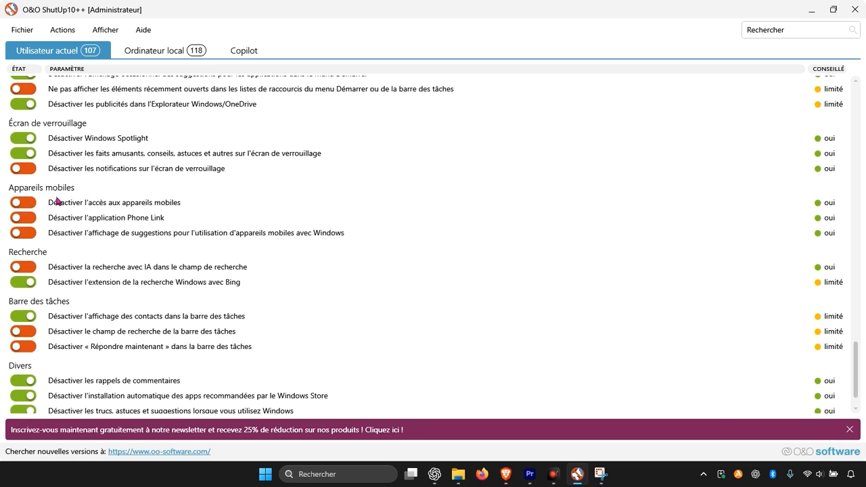
pyautogui.scroll(-1, 81, 267)
pyautogui.scroll(-1, 81, 282)
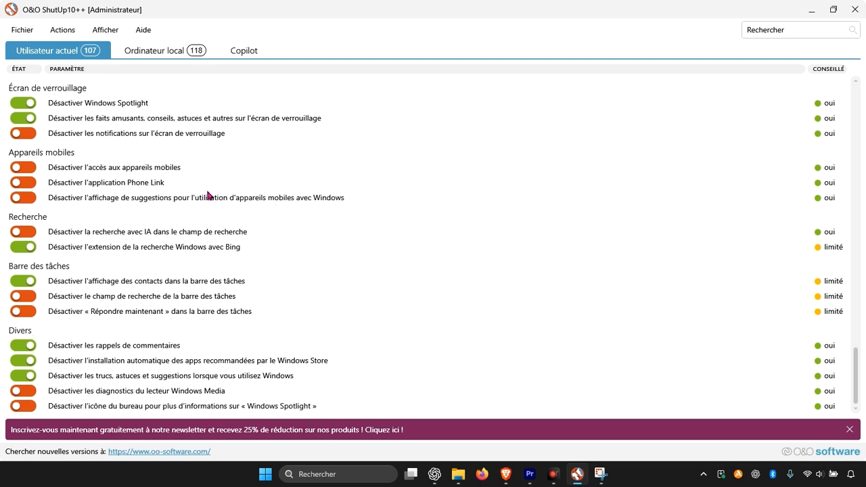
pyautogui.scroll(4, 115, 192)
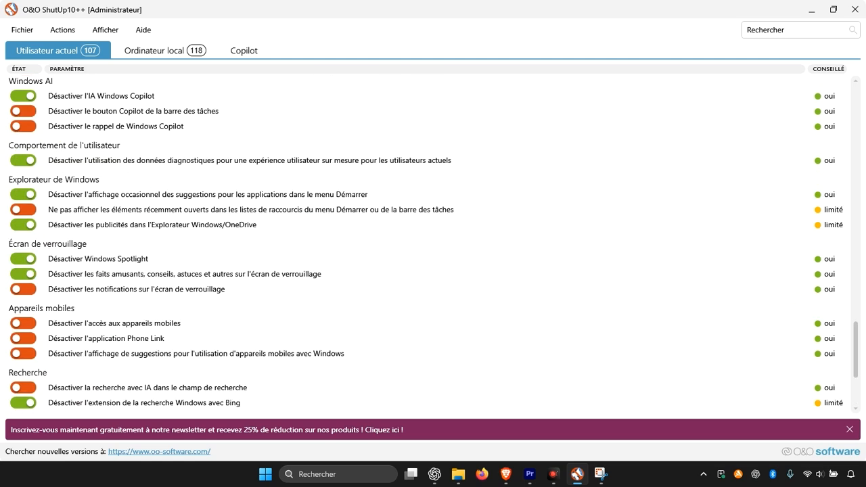
pyautogui.scroll(2, 408, 269)
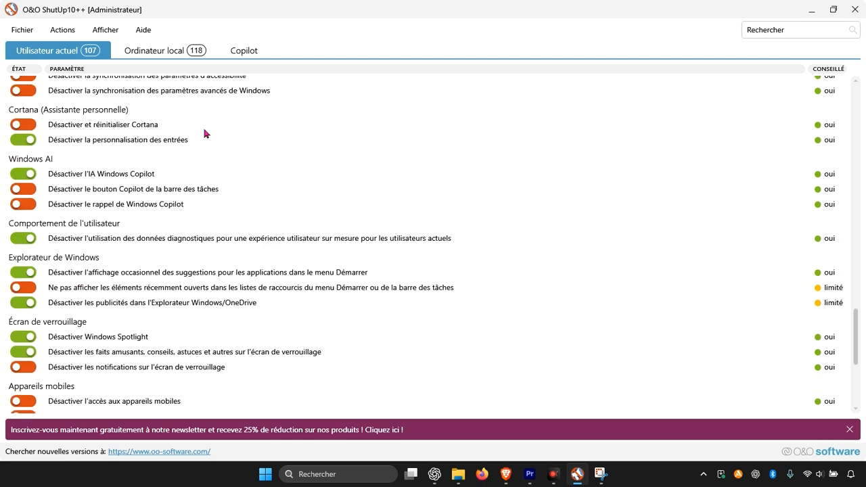
# Display the Ordinateur local settings and look through their categories, including Confidentialité, Sécurité and Microsoft Edge.
pyautogui.click(156, 51)
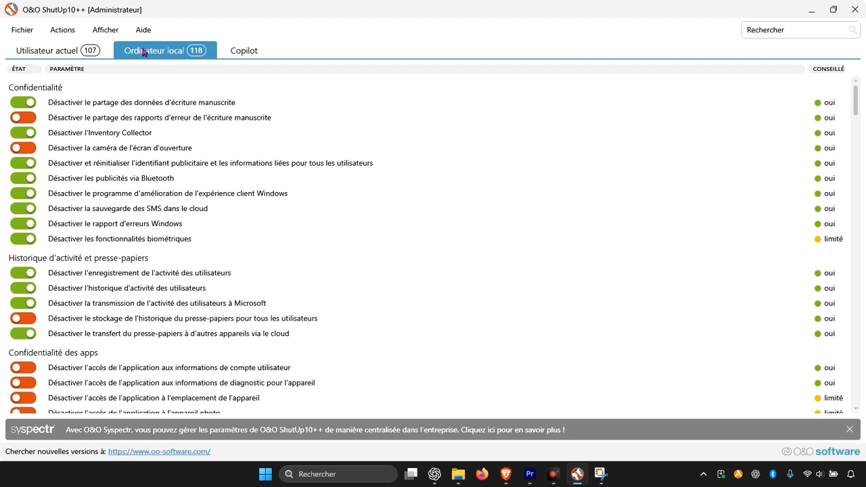
pyautogui.scroll(-5, 199, 139)
pyautogui.scroll(-20, 200, 140)
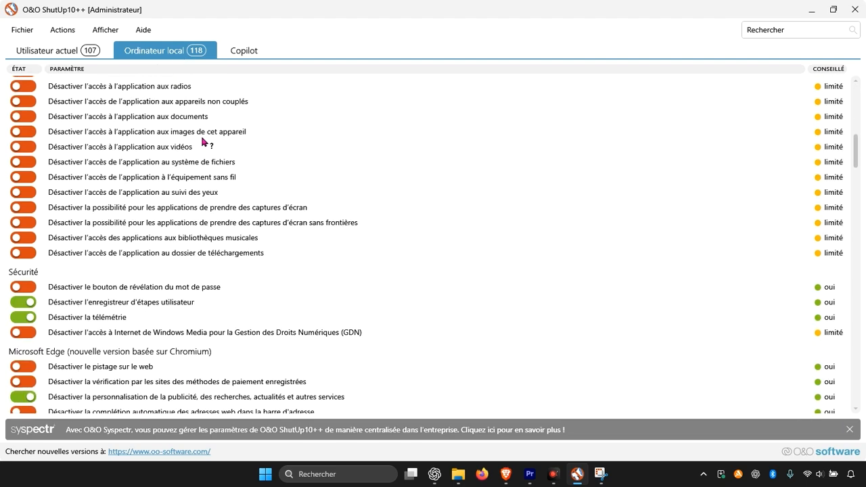
pyautogui.scroll(-5, 208, 145)
pyautogui.scroll(13, 216, 139)
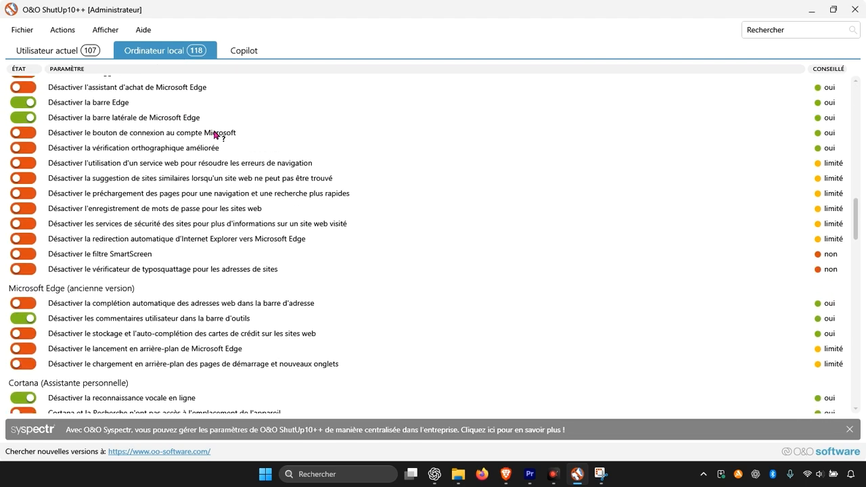